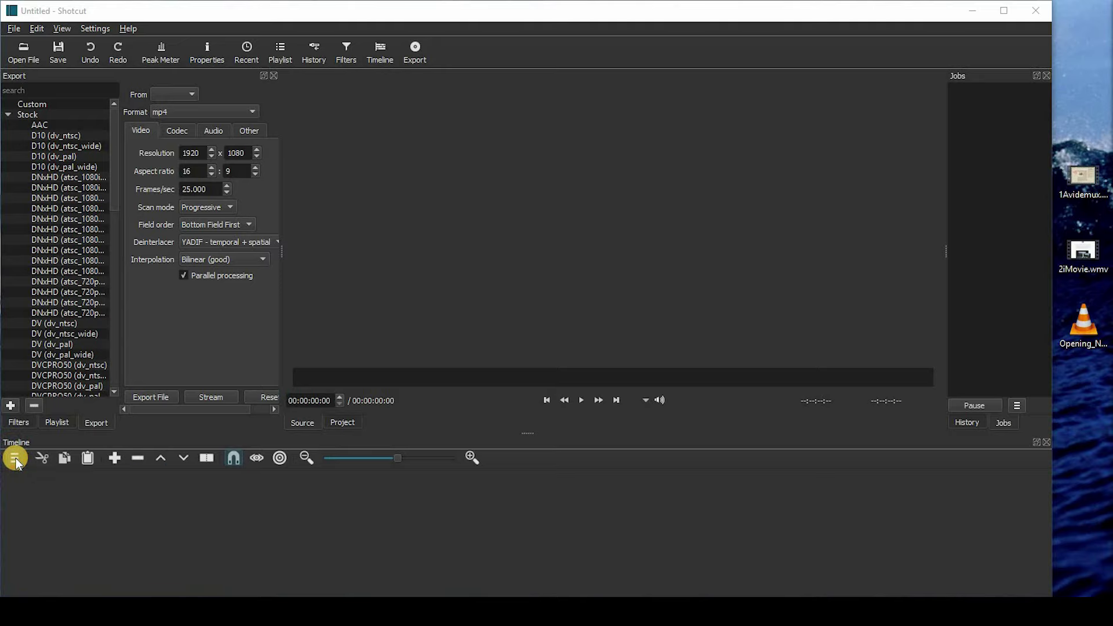
Add video track V1 and, below it, audio track A1 to the empty timeline
left_click(16, 462)
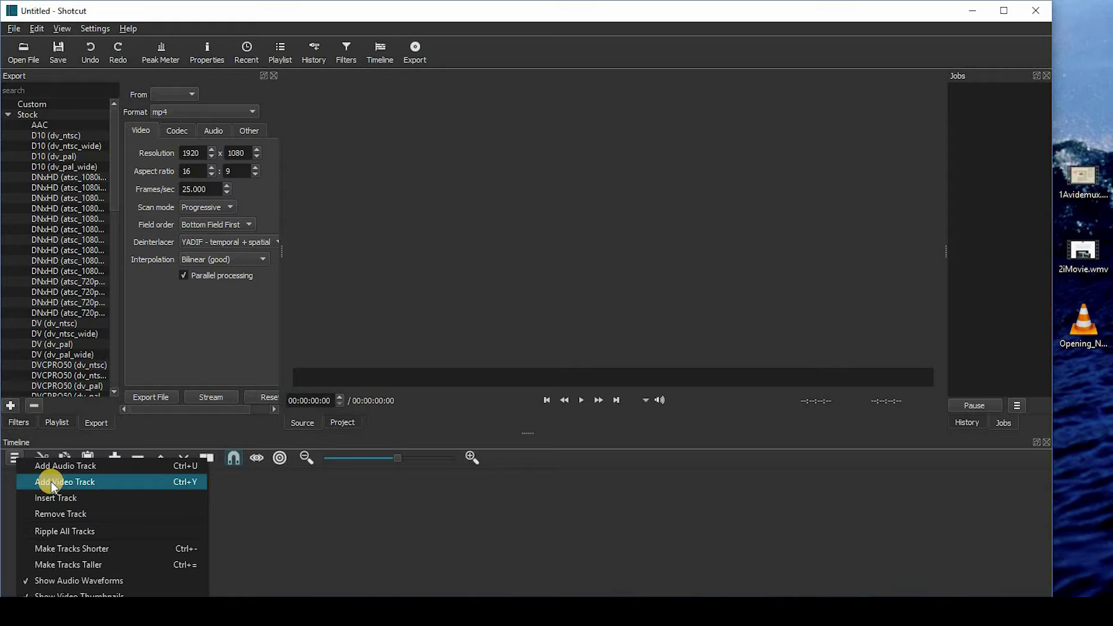
left_click(51, 481)
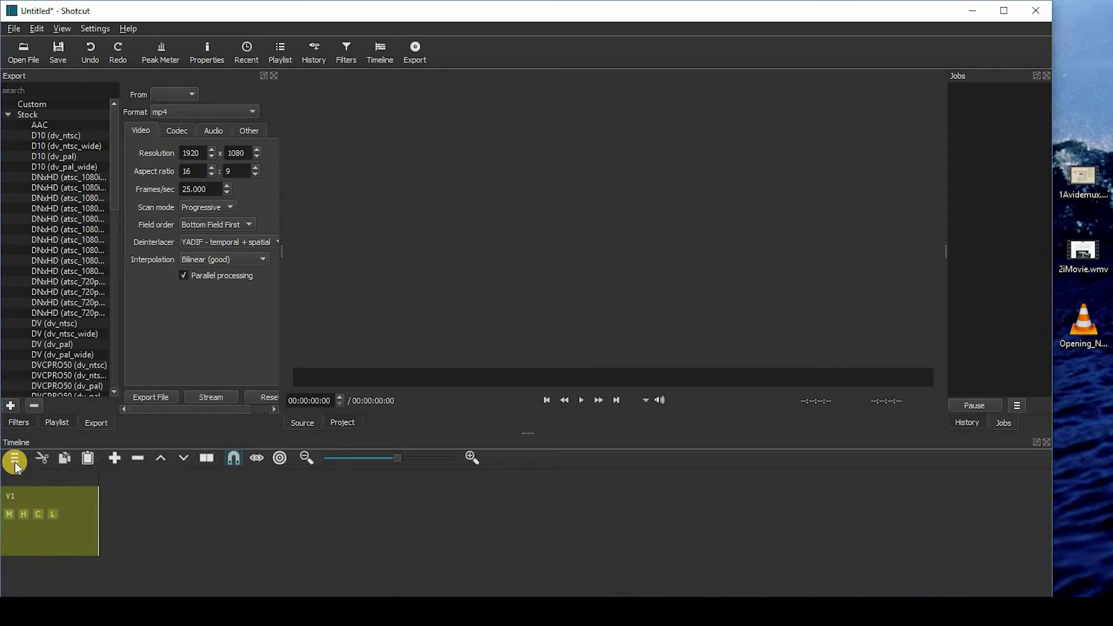
left_click(14, 461)
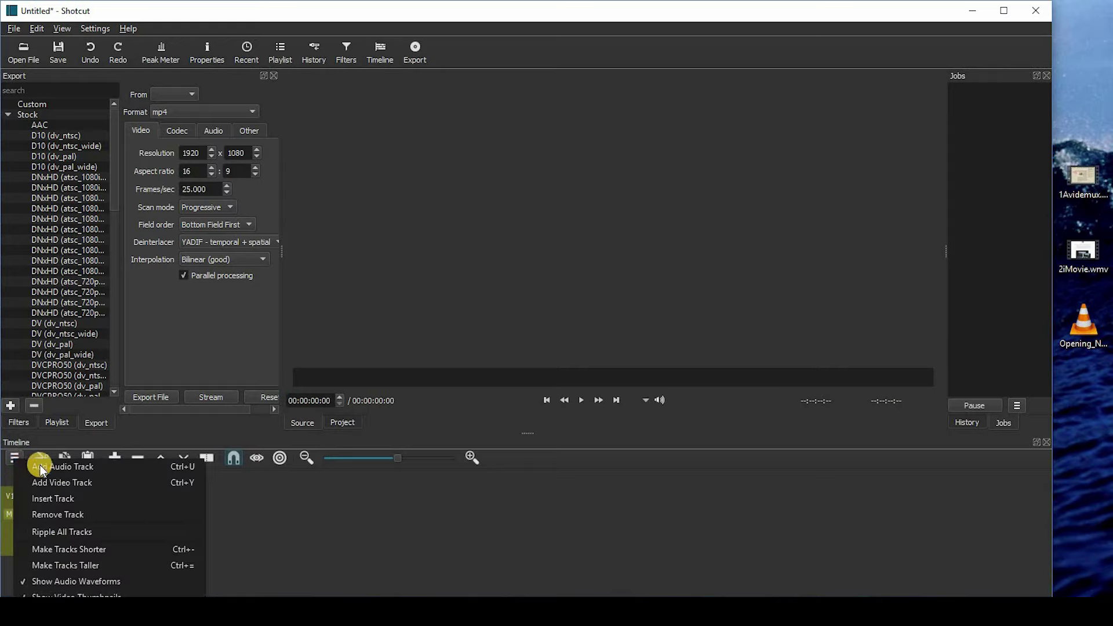
left_click(42, 468)
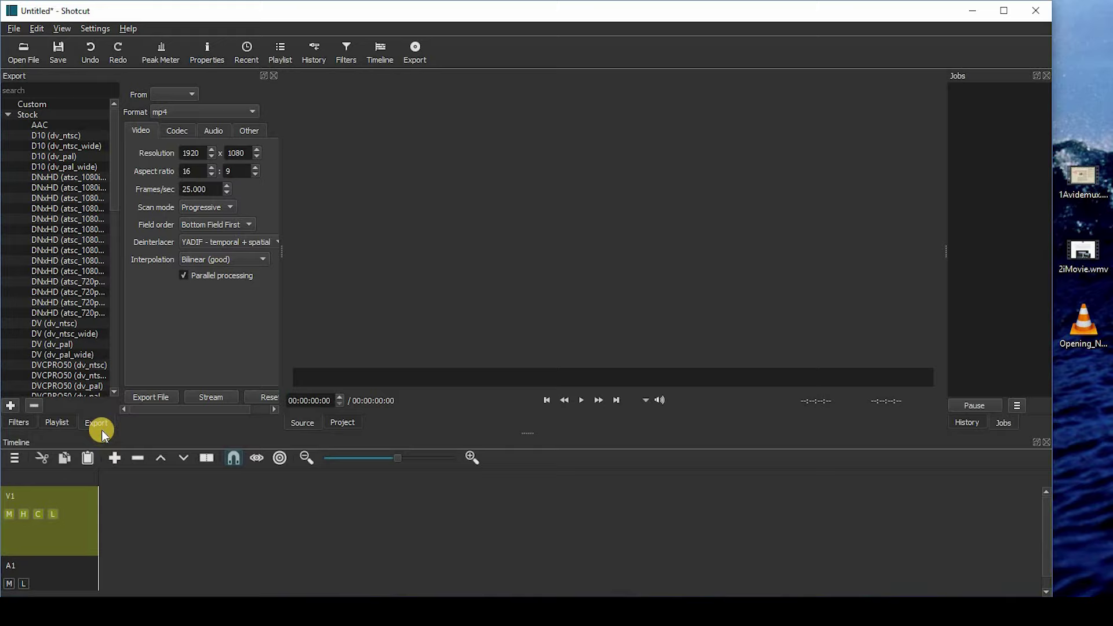
Import 1Avidemux.wmv and 2iMovie.wmv into the playlist and place them back to back on V1
left_click(55, 427)
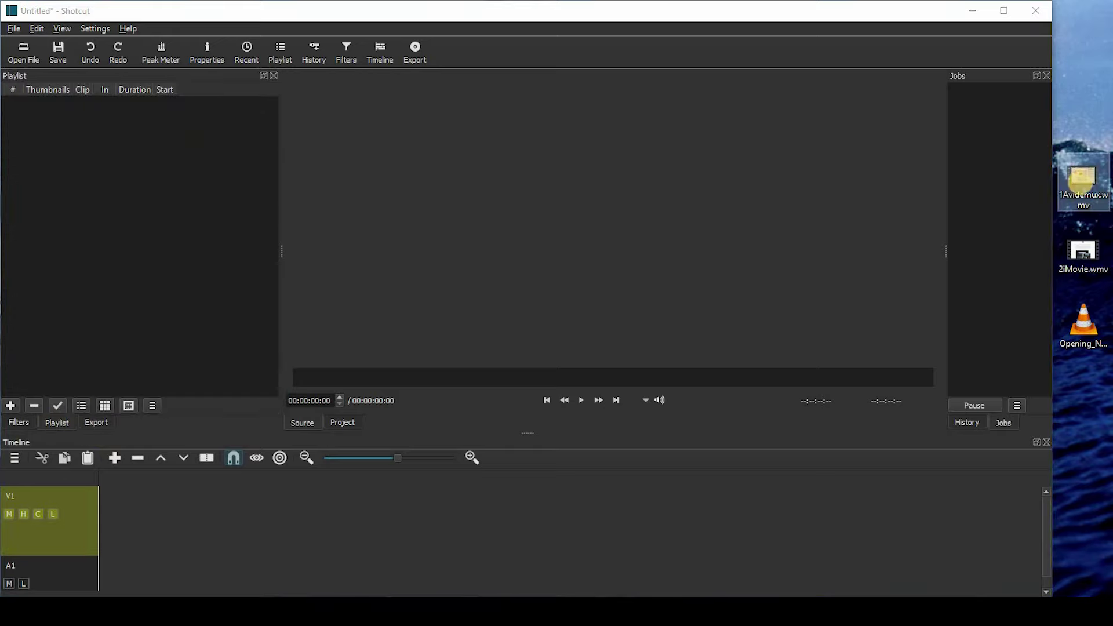
left_click_drag(1086, 177, 82, 143)
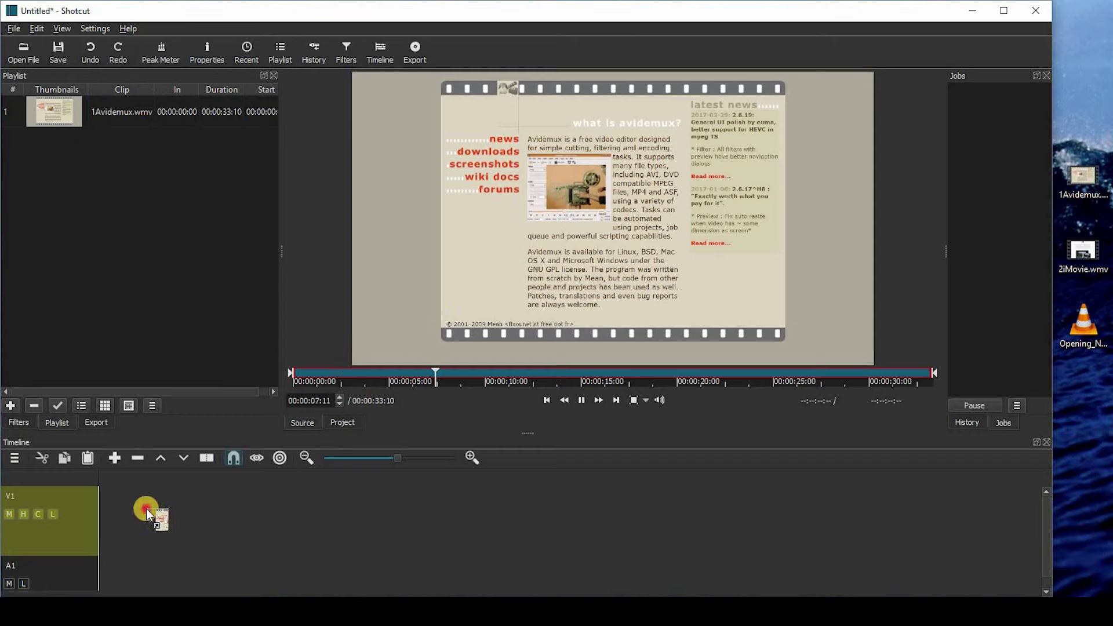
left_click_drag(146, 509, 99, 514)
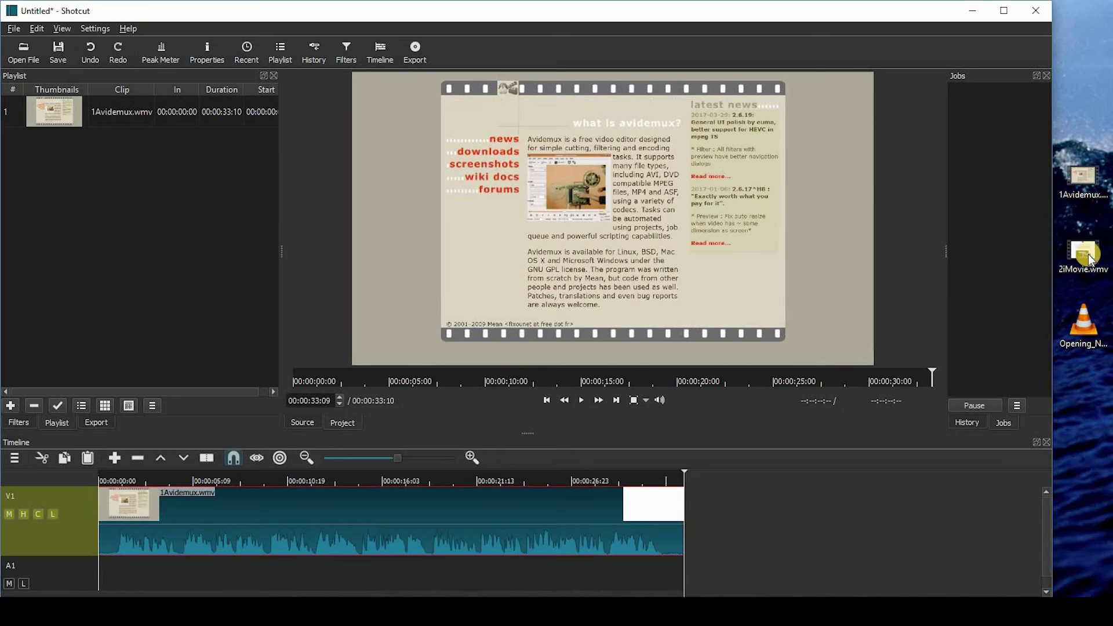
left_click_drag(1092, 260, 46, 181)
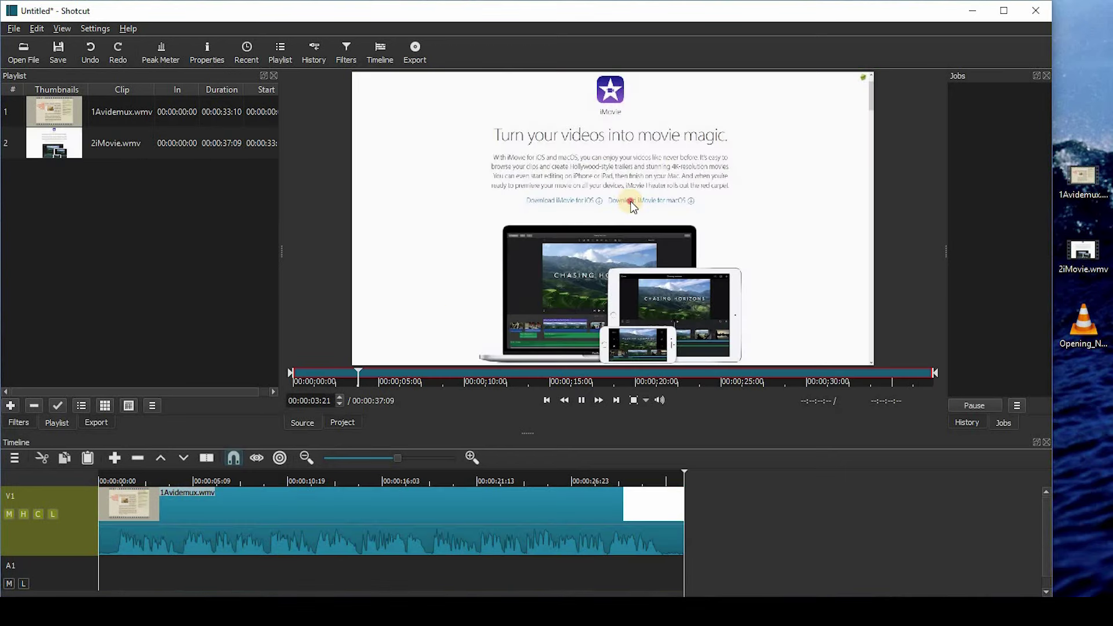
left_click_drag(700, 492, 697, 540)
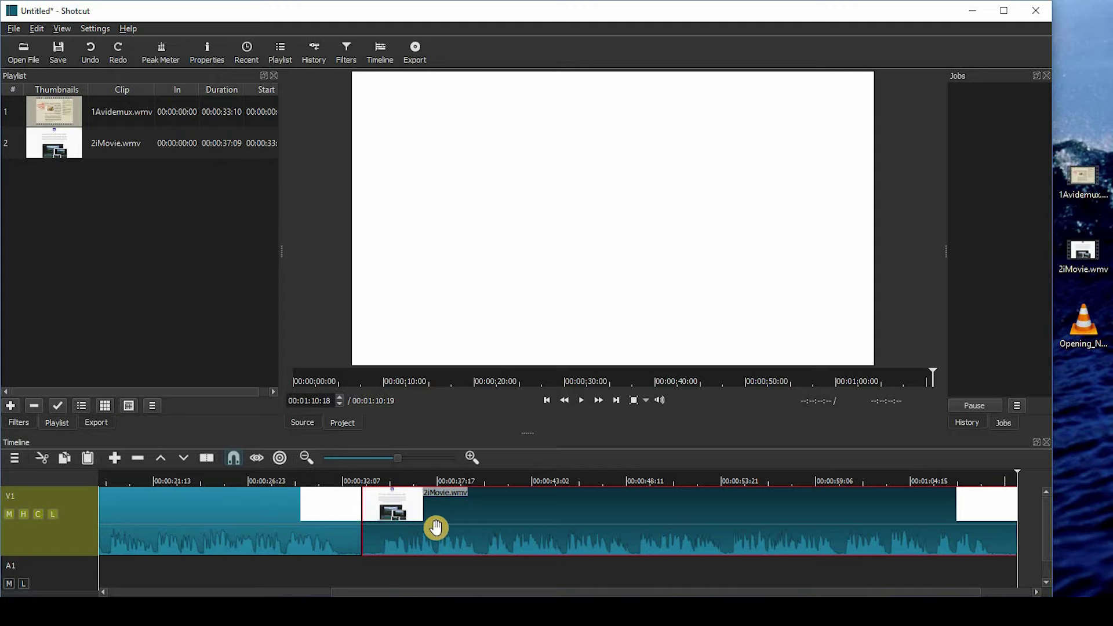
Slide 2iMovie.wmv left over the Avidemux clip's end to form a crossfade, then preview it
left_click_drag(432, 528, 403, 528)
left_click(294, 479)
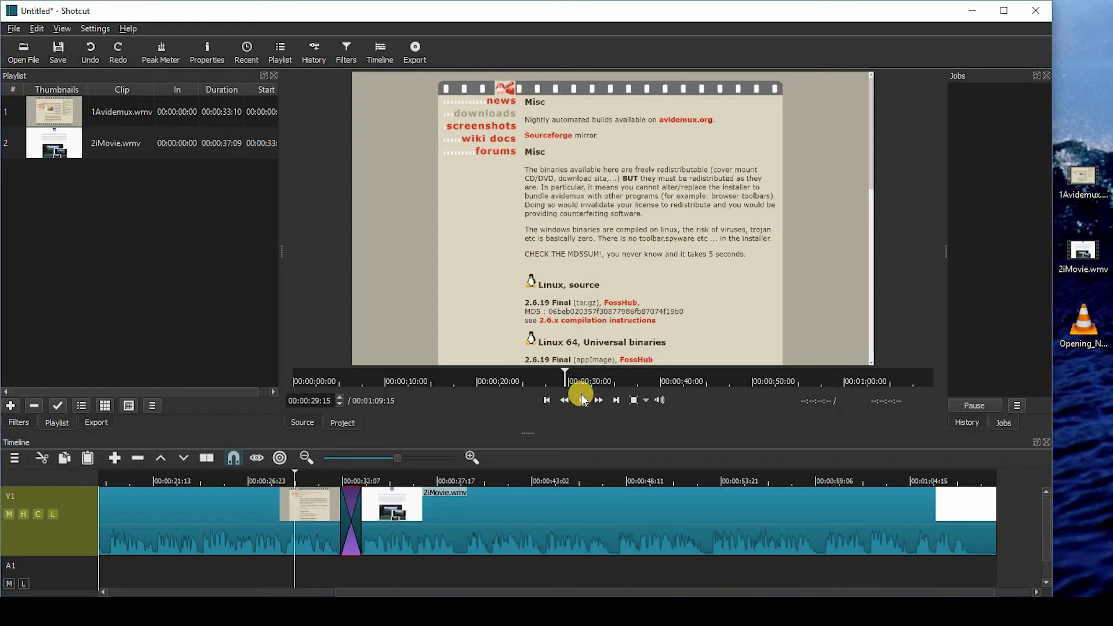
left_click(581, 395)
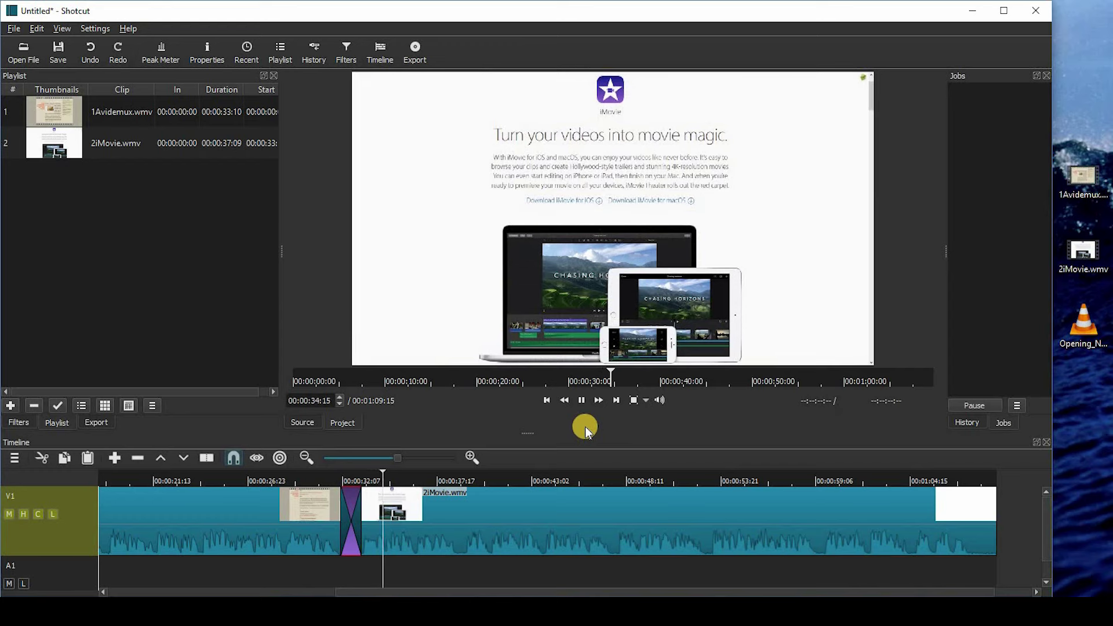
left_click(582, 400)
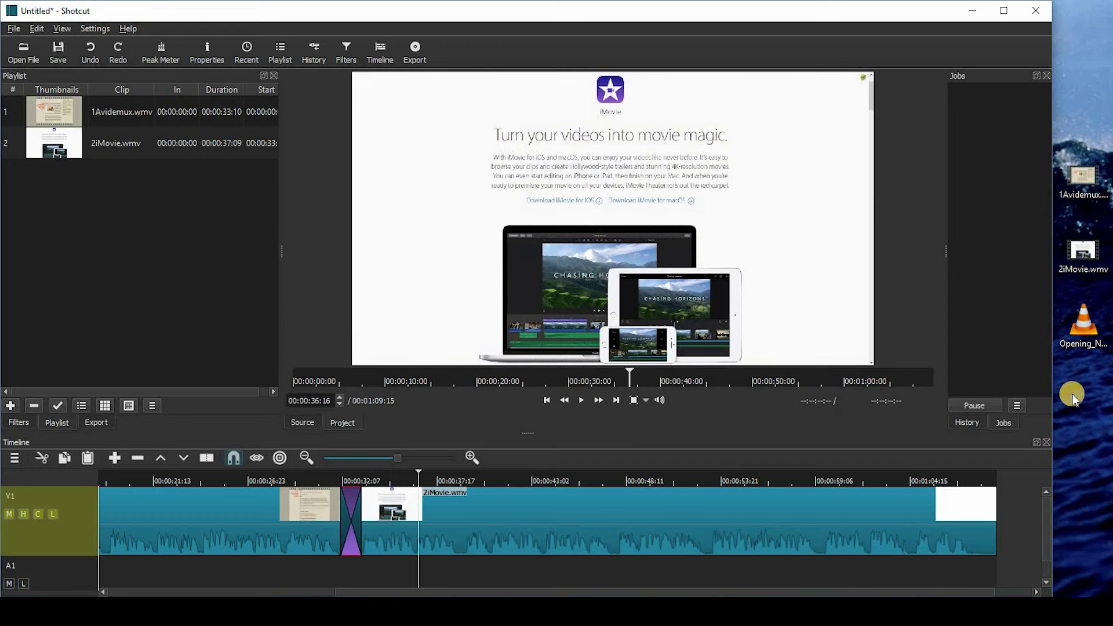
Put Opening_Night.mp3 on track A1 and trim its end to line up with V1's end
left_click_drag(1087, 322, 65, 206)
left_click_drag(470, 345, 92, 572)
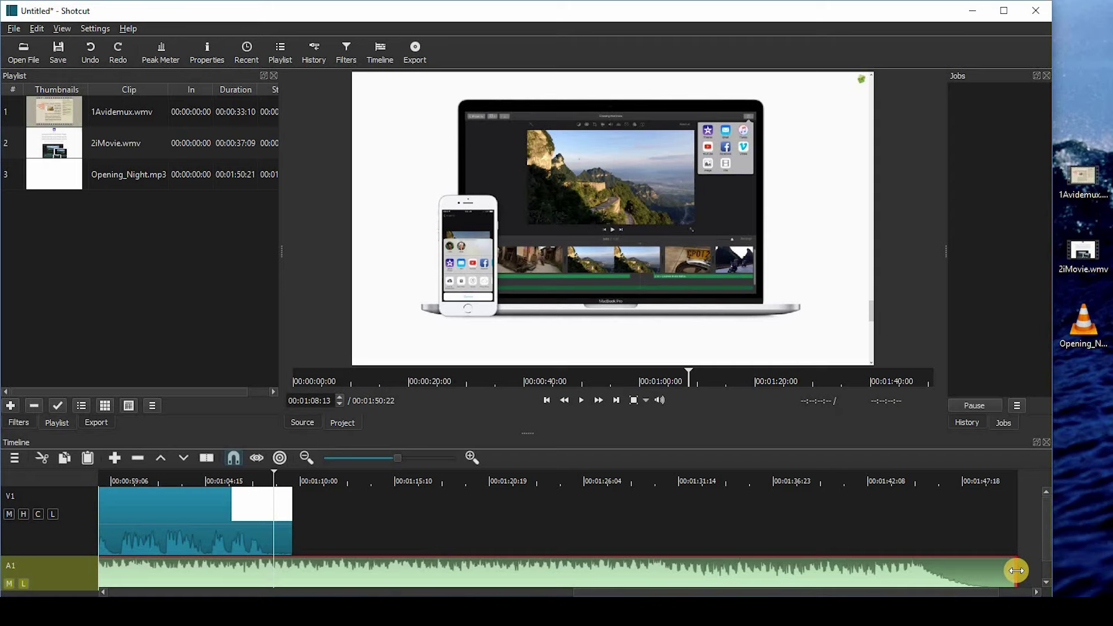
left_click_drag(1017, 571, 946, 579)
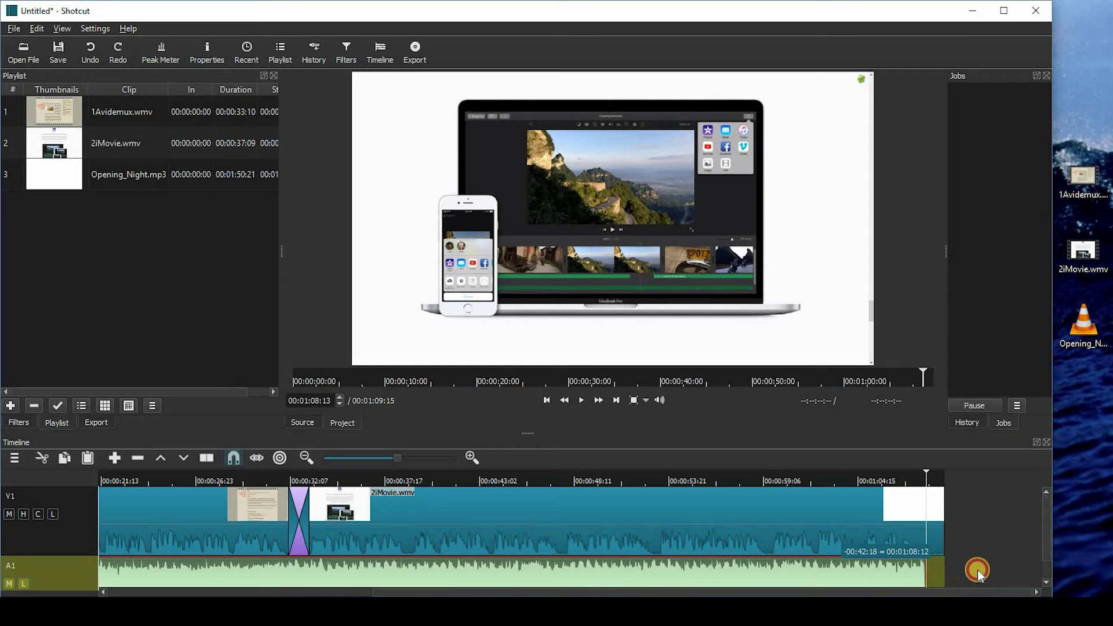
mouse_move(1066, 572)
left_mouse_down()
mouse_move(960, 569)
mouse_move(1054, 573)
left_mouse_up()
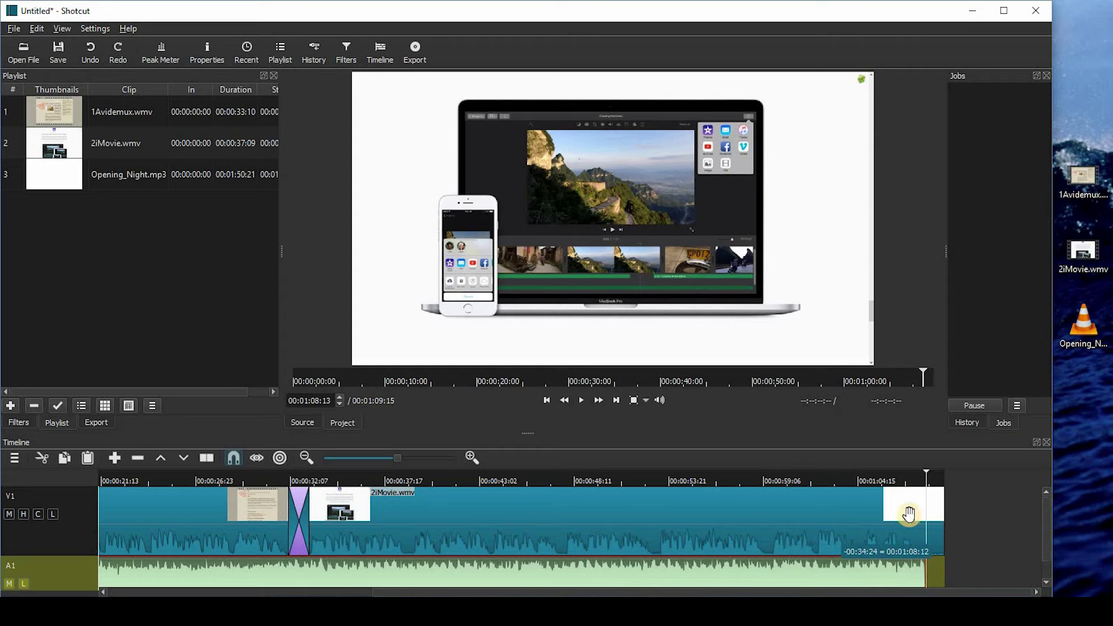
left_click(876, 481)
left_click_drag(923, 573, 955, 576)
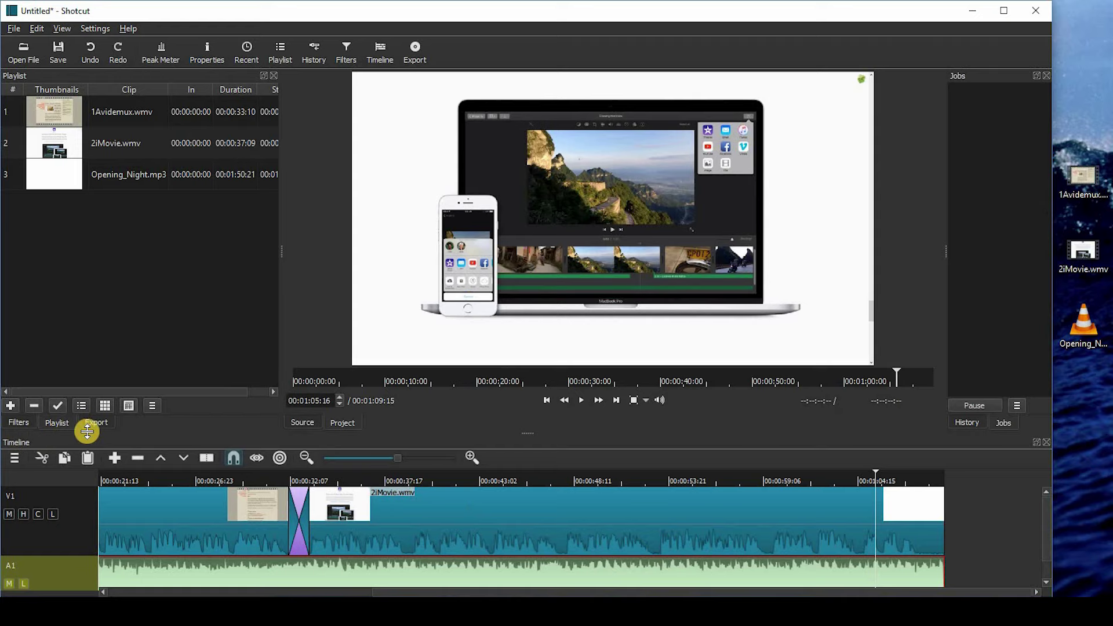
Add Fade In Audio and Fade Out Audio filters to the Opening_Night.mp3 clip
left_click(18, 426)
left_click(19, 206)
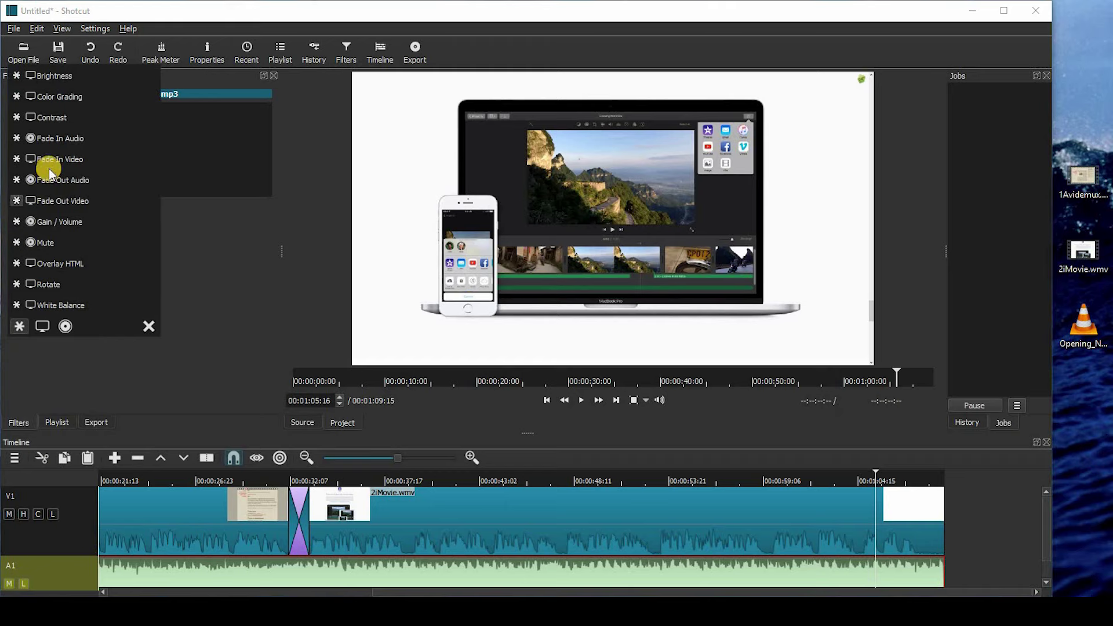
left_click(52, 138)
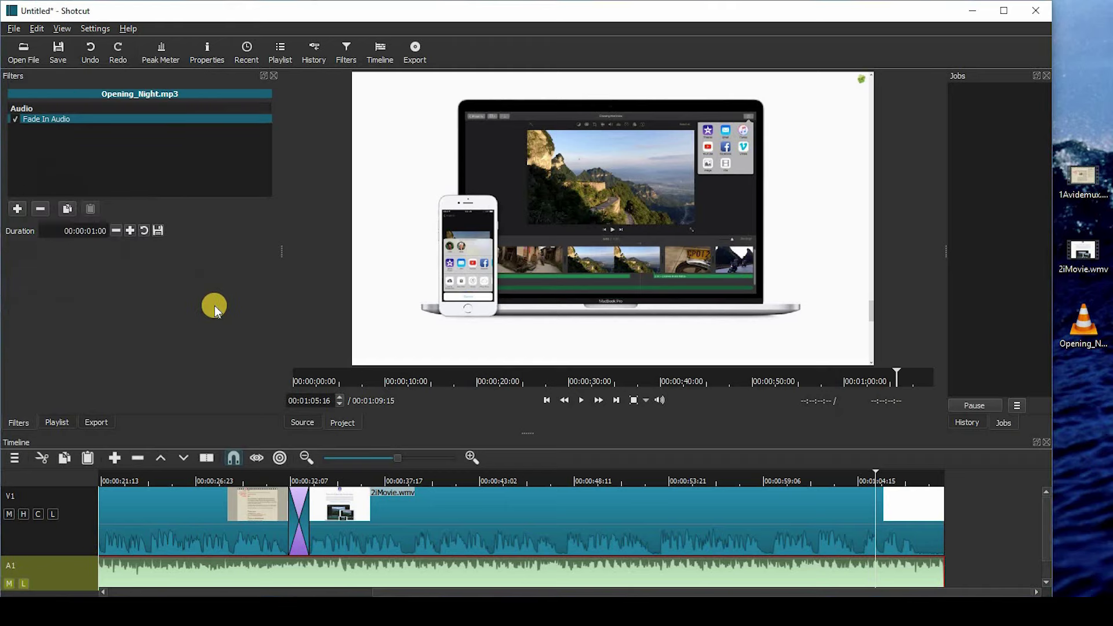
left_click(16, 210)
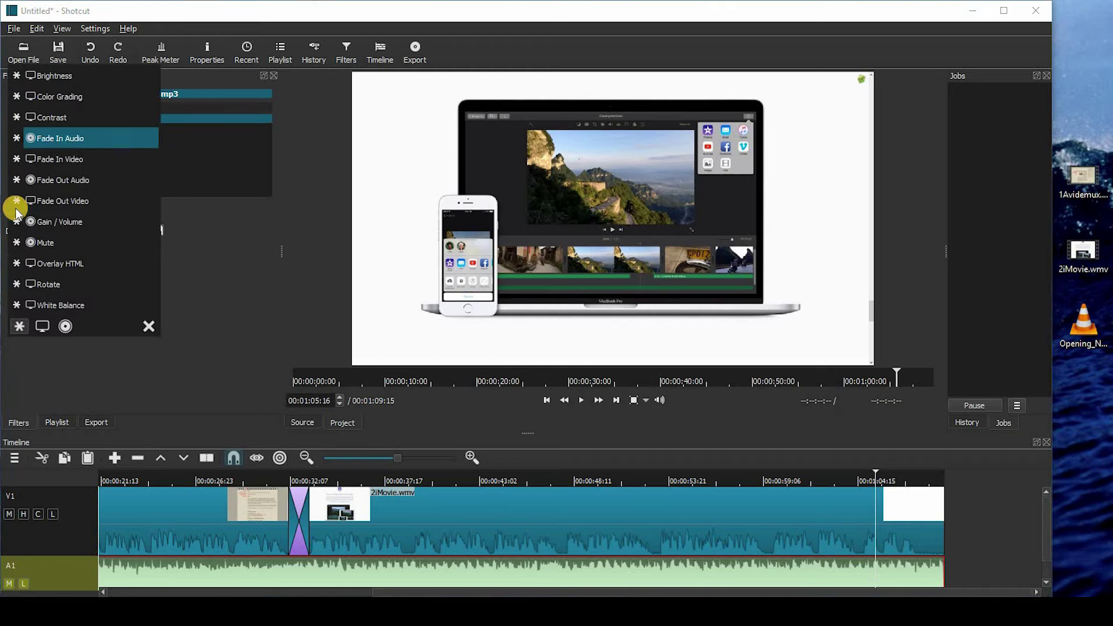
left_click(55, 181)
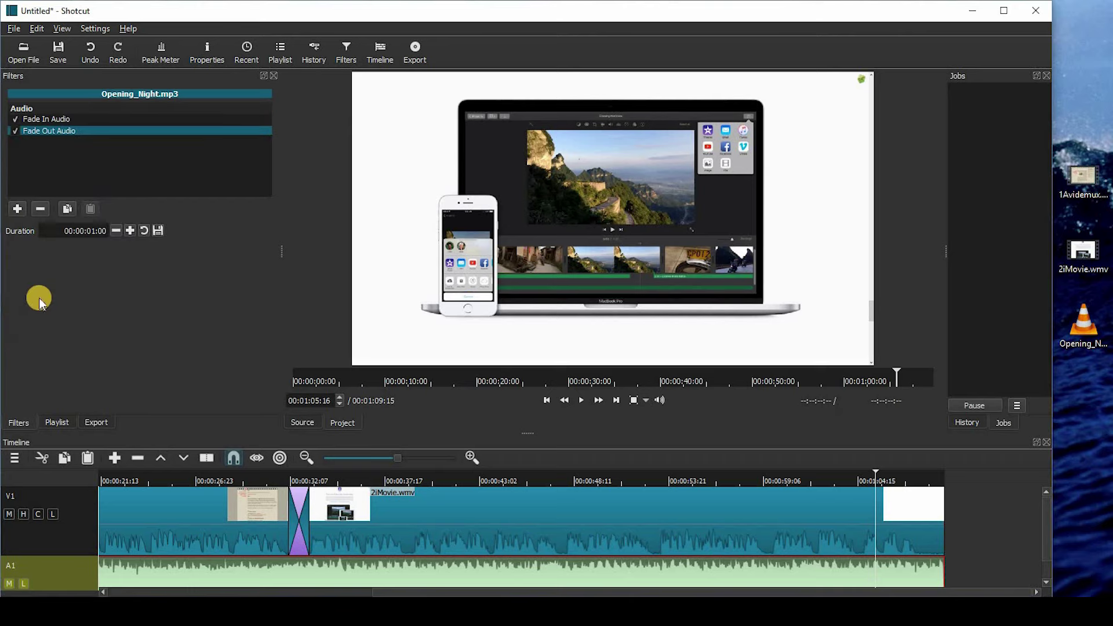
Add a Gain / Volume filter to the music set to -30.0 dB
left_click(16, 208)
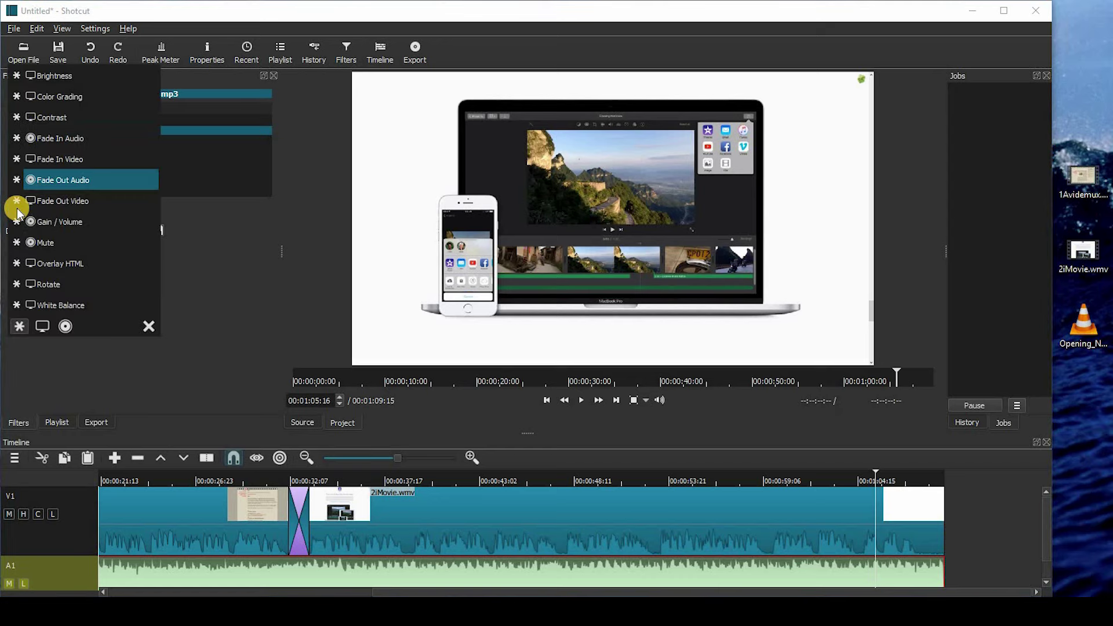
left_click(93, 221)
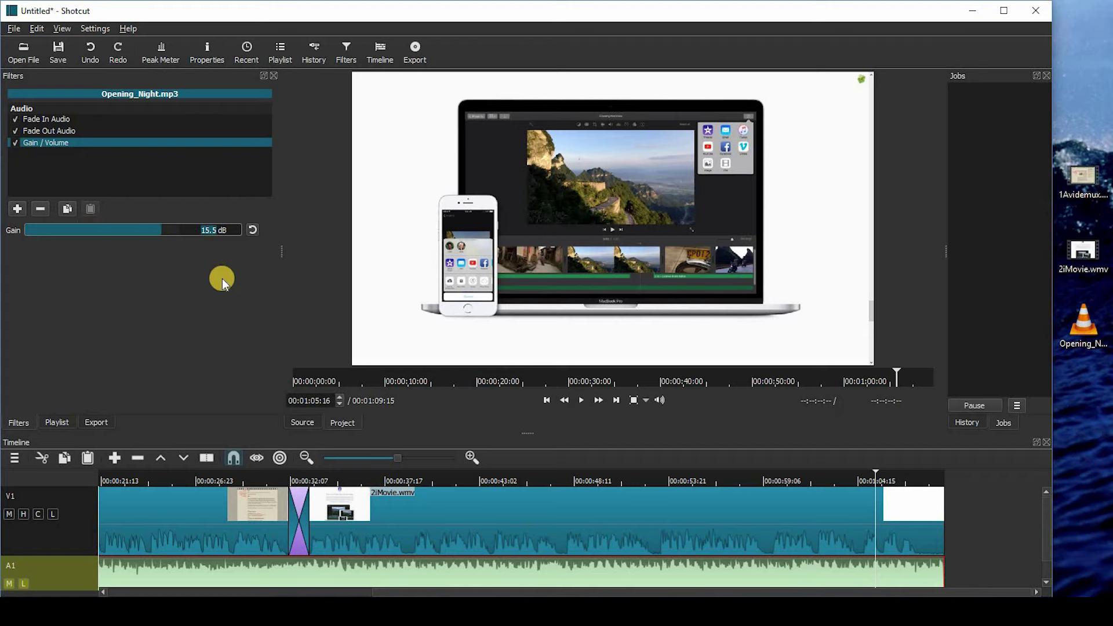
key("BackSpace")
type("-30.0")
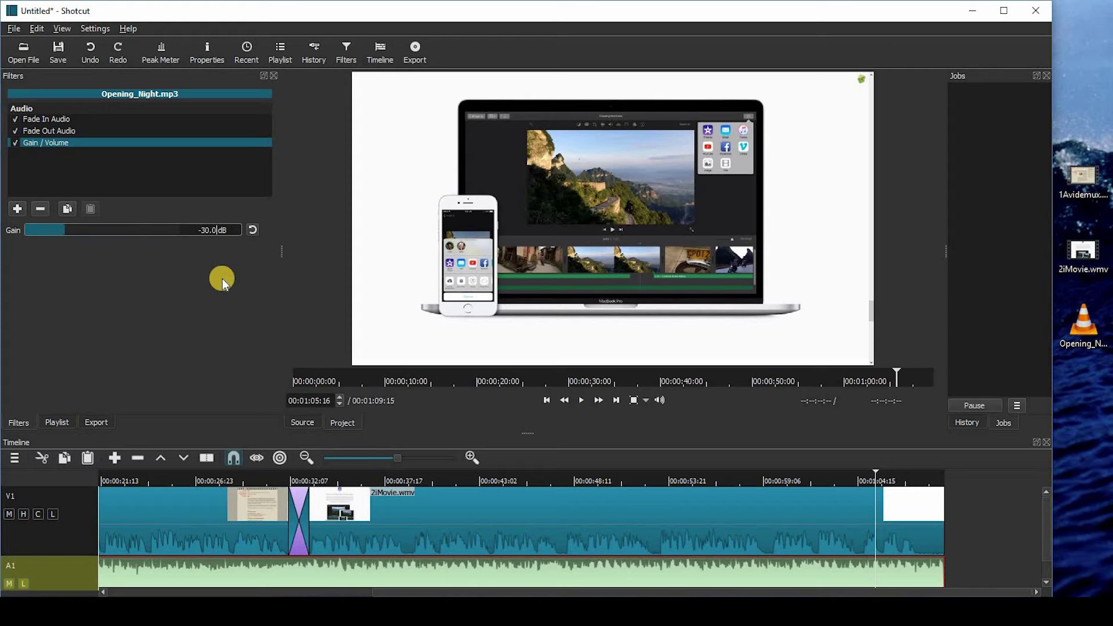
left_click(57, 422)
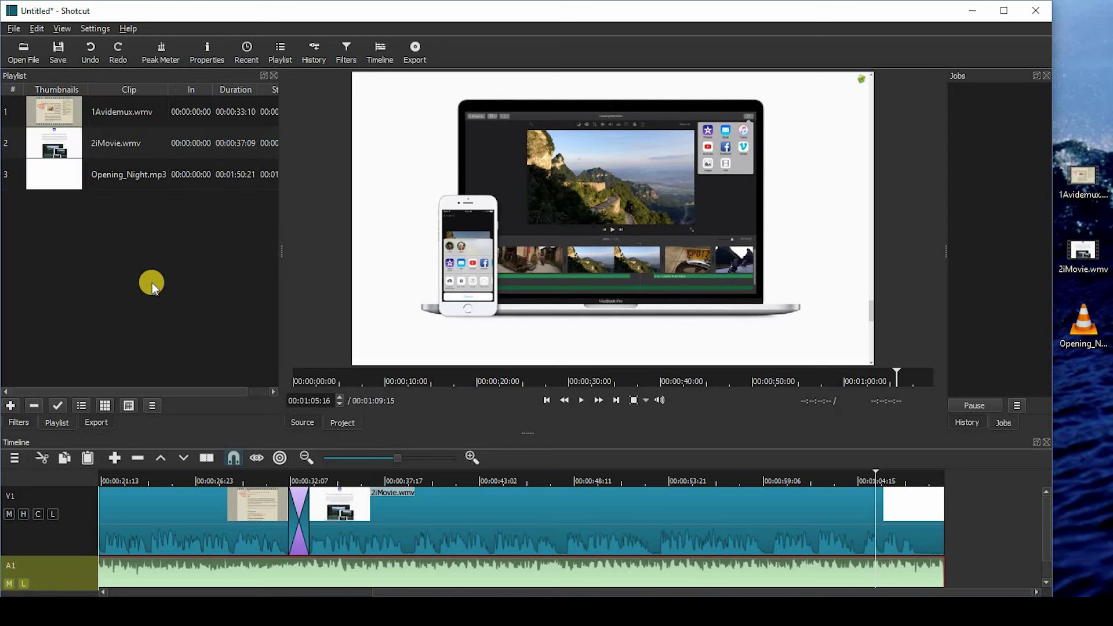
Choose the H.264 High Profile export preset
left_click(96, 423)
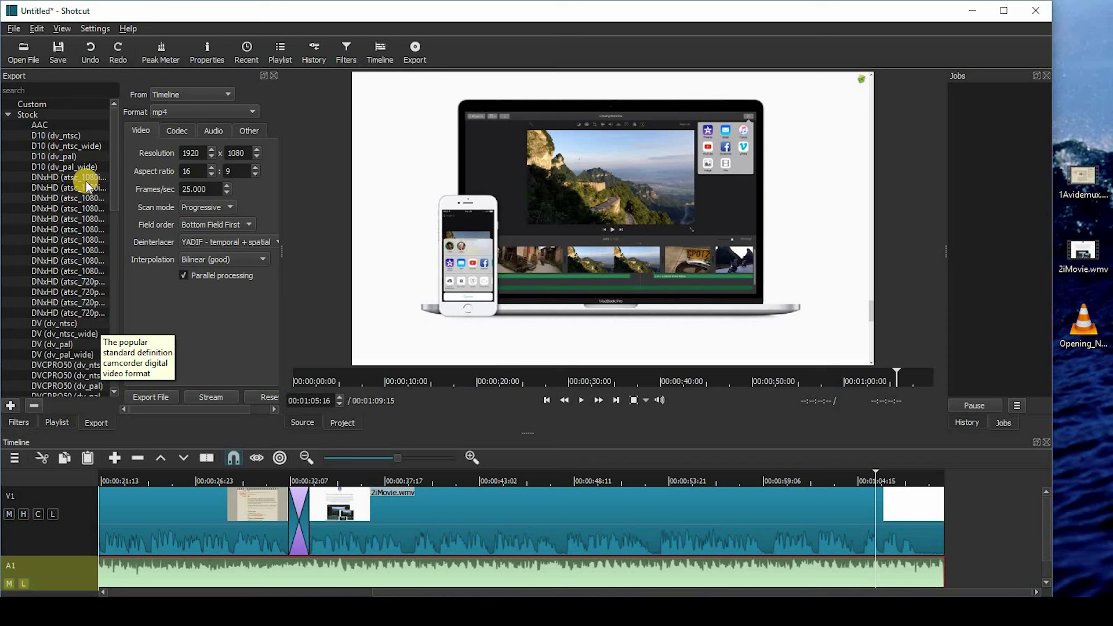
scroll(86, 181, "down", 7)
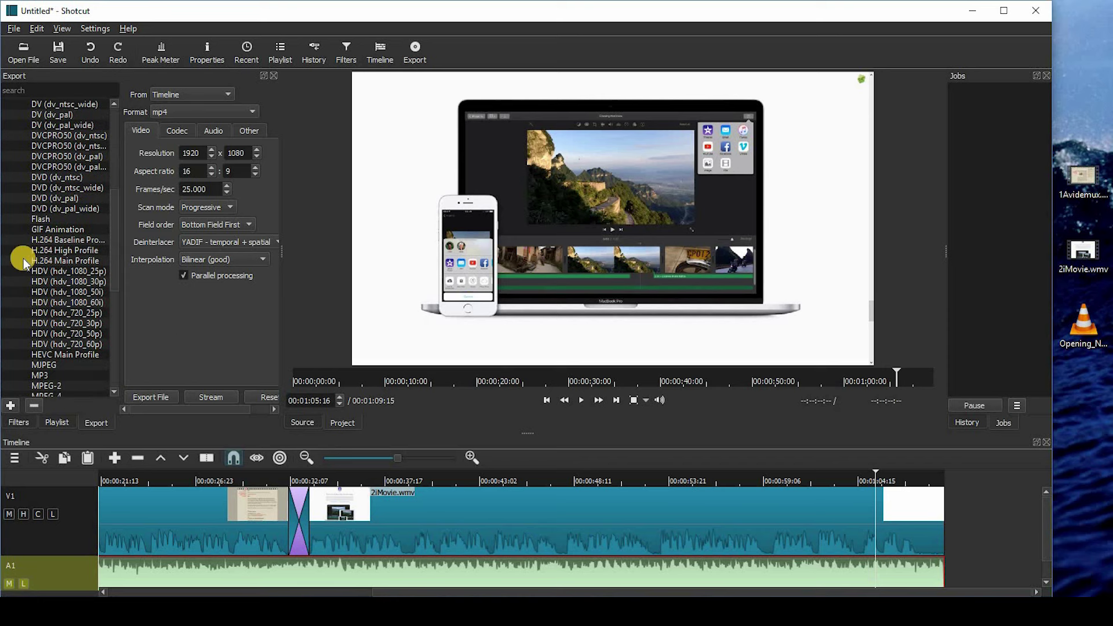
left_click(64, 251)
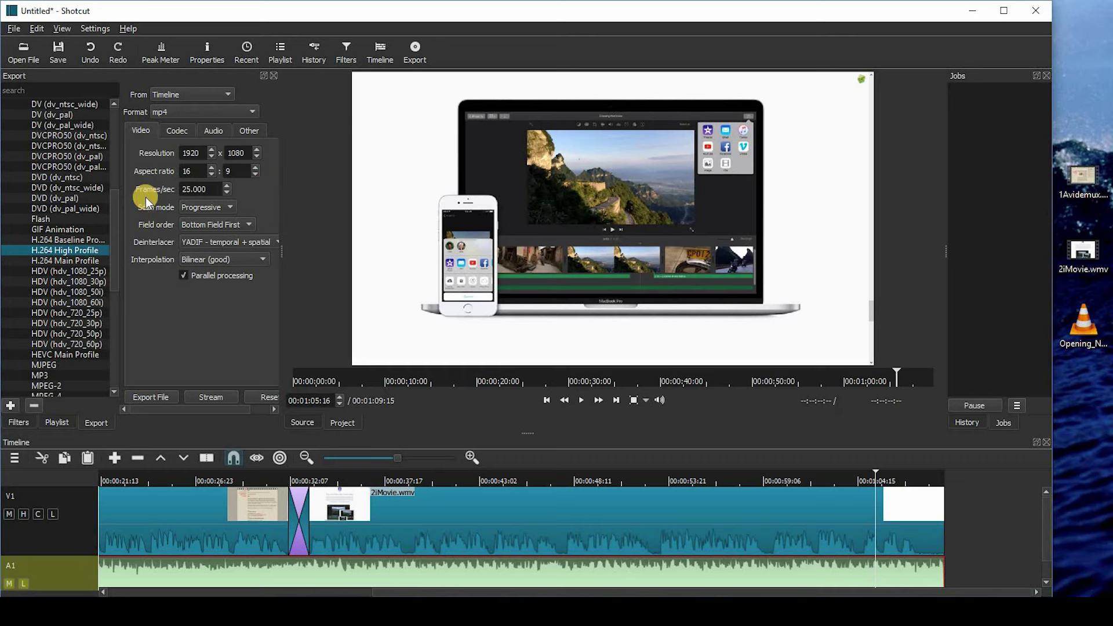
left_click(189, 189)
Raise the export video quality to 70 % and review the Audio and Other settings
left_click(174, 129)
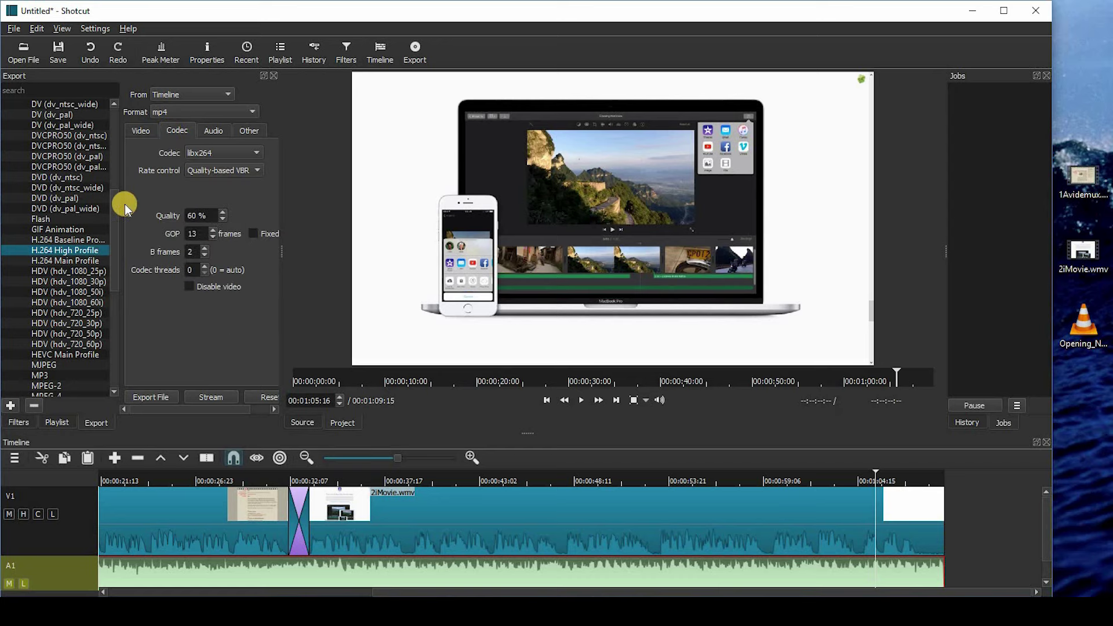
left_click(193, 216)
type("7")
left_click(162, 350)
left_click(223, 136)
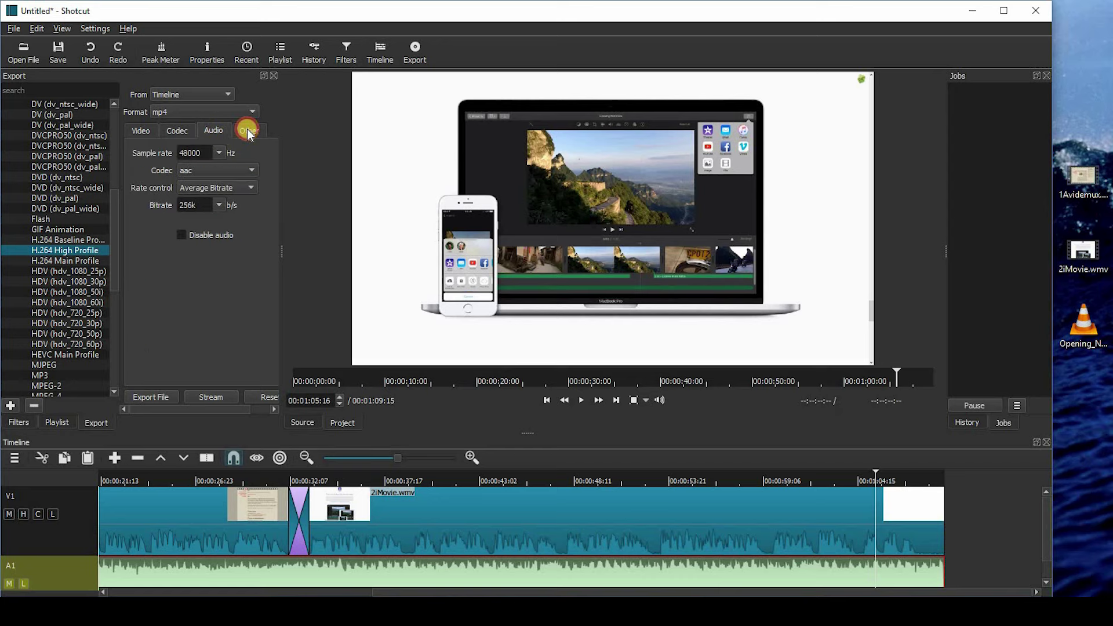
left_click(248, 132)
left_click(218, 129)
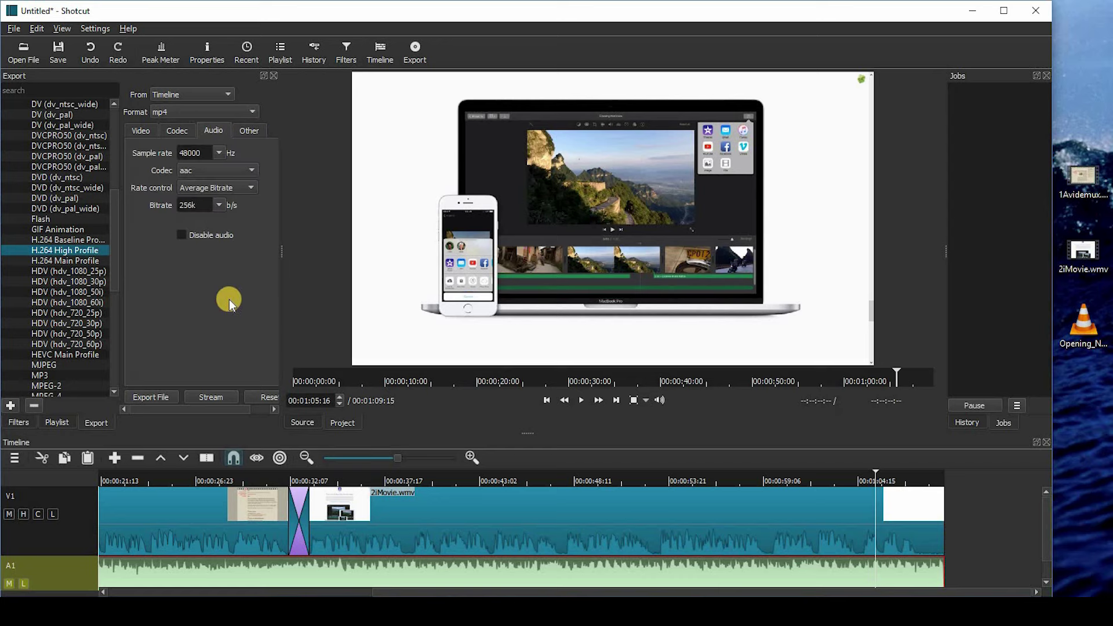